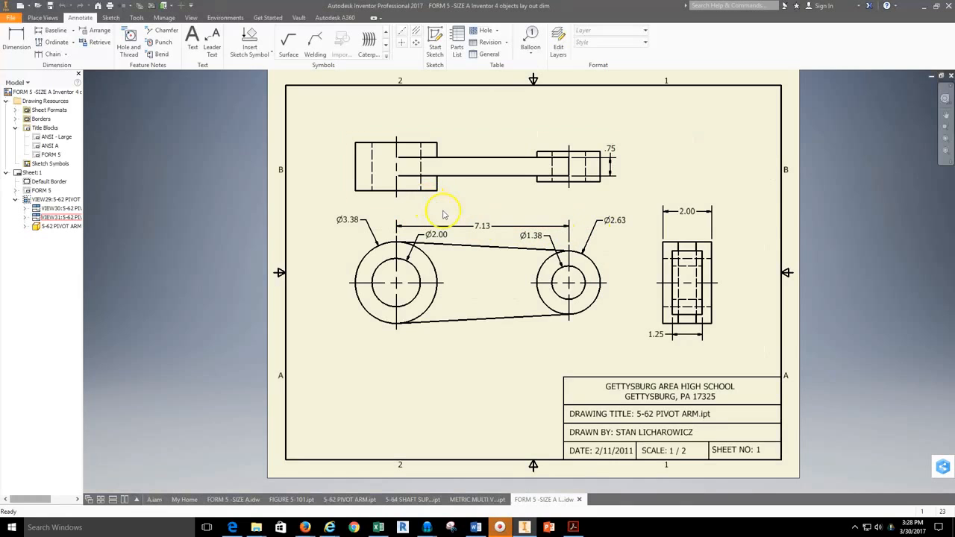
Add a new sheet to the pivot arm drawing
{"action": "scroll", "coordinate": [627, 325], "scroll_direction": "down", "scroll_amount": 3}
{"action": "scroll", "coordinate": [512, 284], "scroll_direction": "up", "scroll_amount": 5}
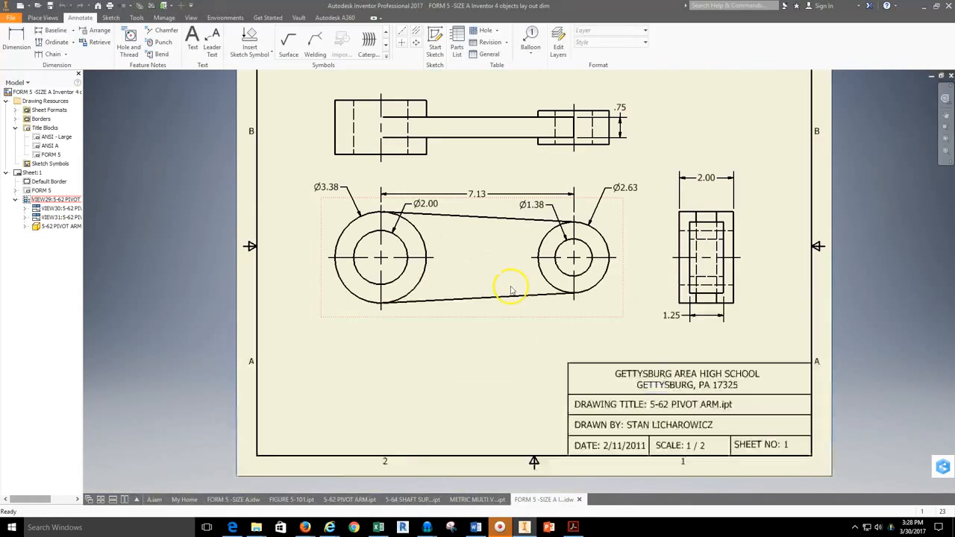
{"action": "middle_click_drag", "start_coordinate": [494, 280], "coordinate": [473, 298]}
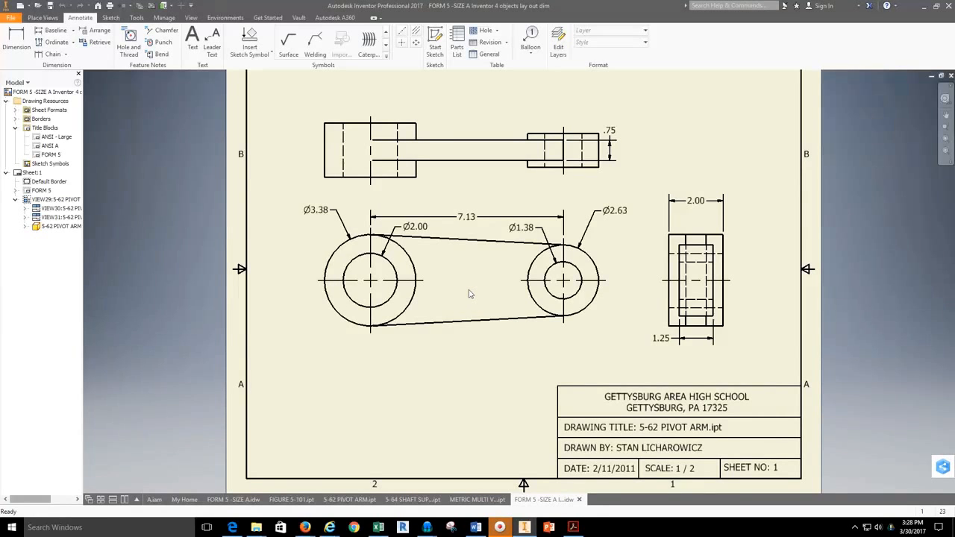
{"action": "mouse_move", "coordinate": [155, 266]}
{"action": "middle_mouse_down"}
{"action": "mouse_move", "coordinate": [157, 282]}
{"action": "mouse_move", "coordinate": [175, 280]}
{"action": "middle_mouse_up"}
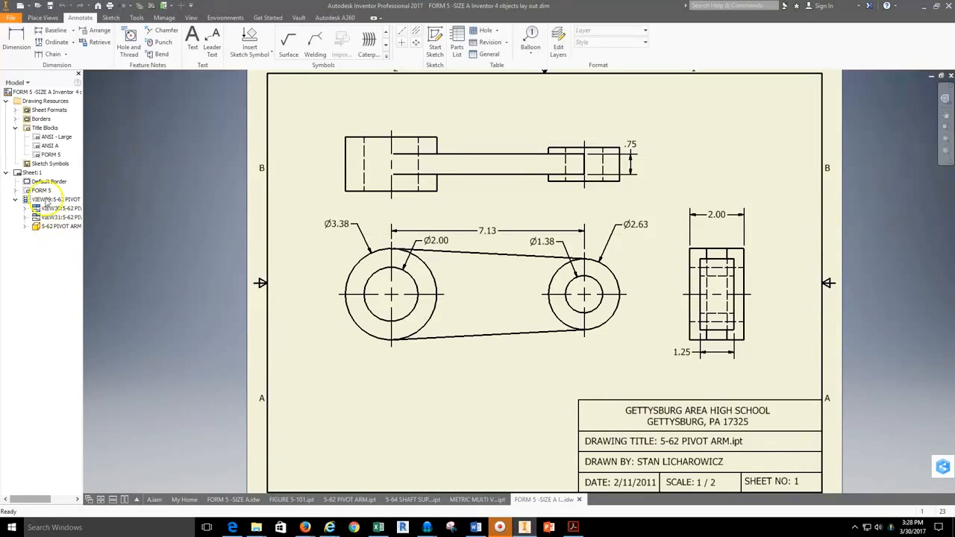
{"action": "right_click", "coordinate": [39, 268]}
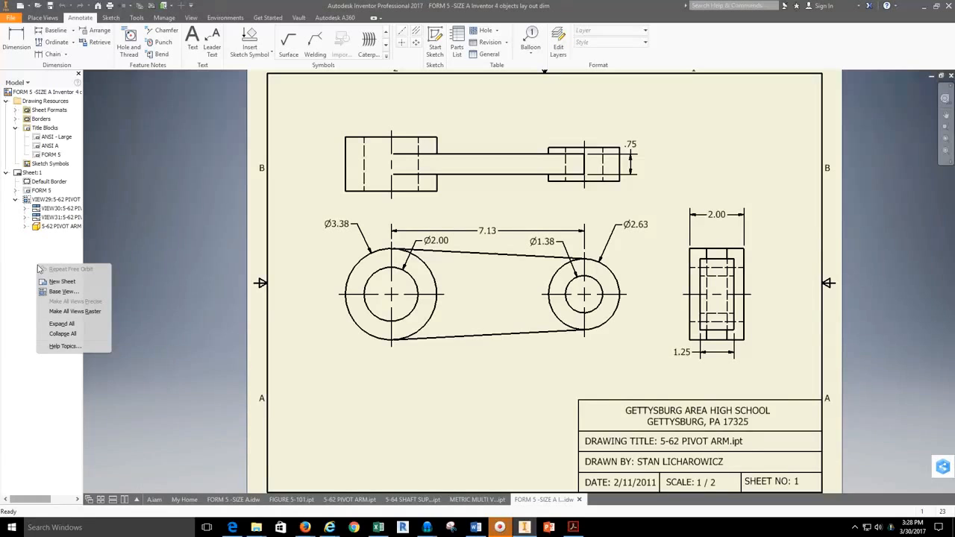
{"action": "left_click", "coordinate": [77, 283]}
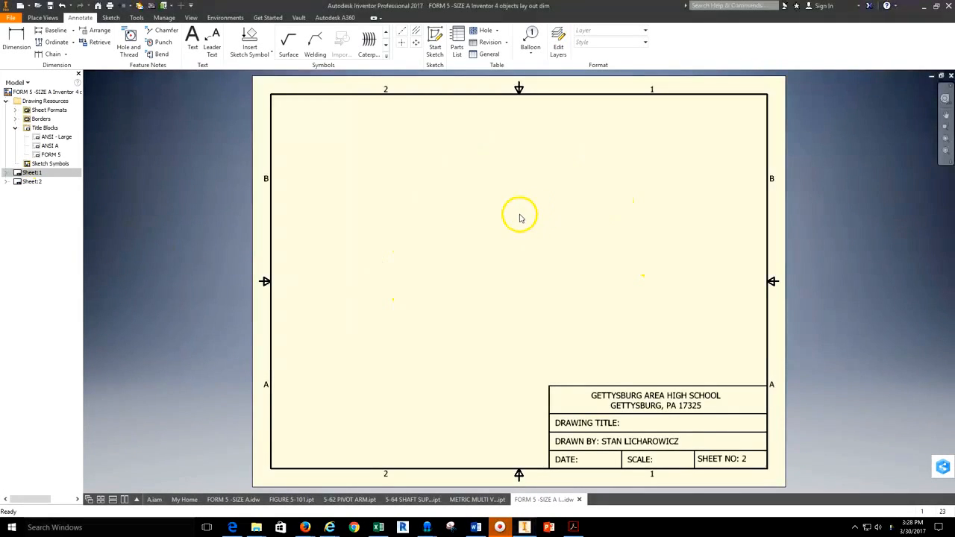
Start a base view of the metric multi-view part on the new sheet at 1:1 scale
{"action": "left_click", "coordinate": [37, 18]}
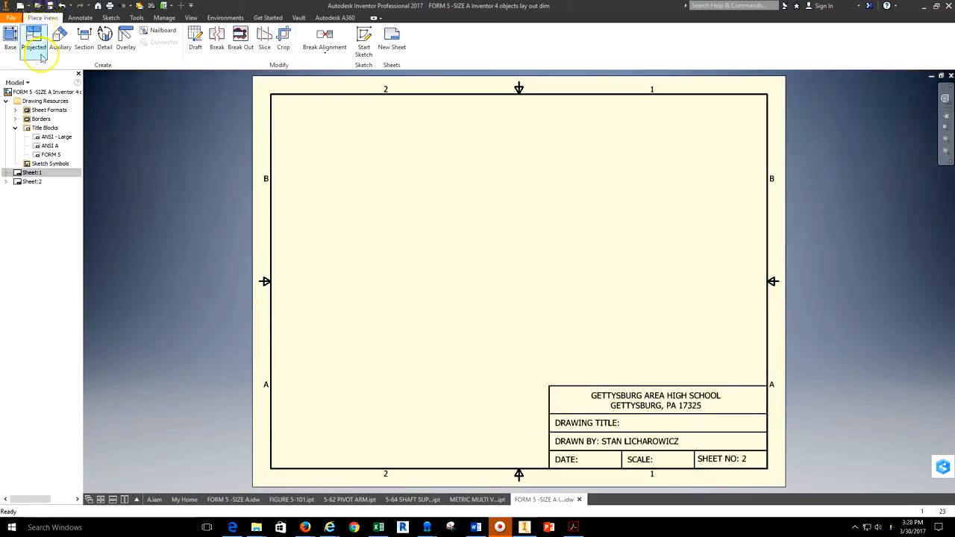
{"action": "left_click", "coordinate": [10, 46]}
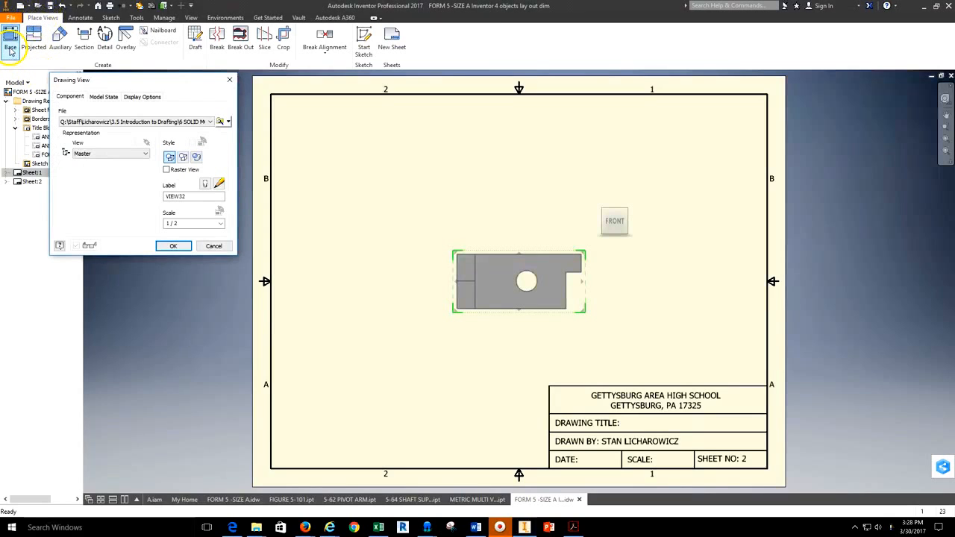
{"action": "left_click", "coordinate": [454, 235]}
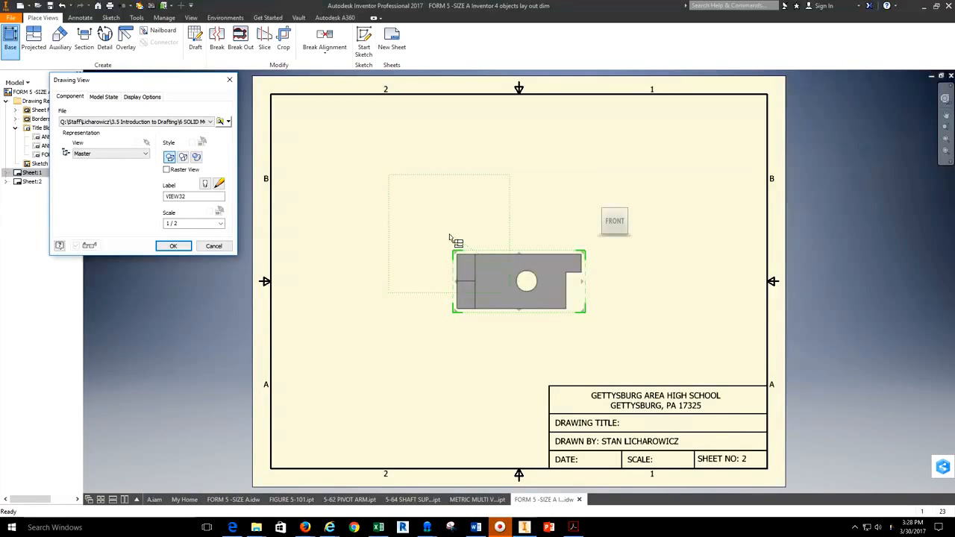
{"action": "left_click_drag", "start_coordinate": [466, 250], "coordinate": [243, 238]}
{"action": "left_click", "coordinate": [220, 223]}
{"action": "left_click", "coordinate": [186, 243]}
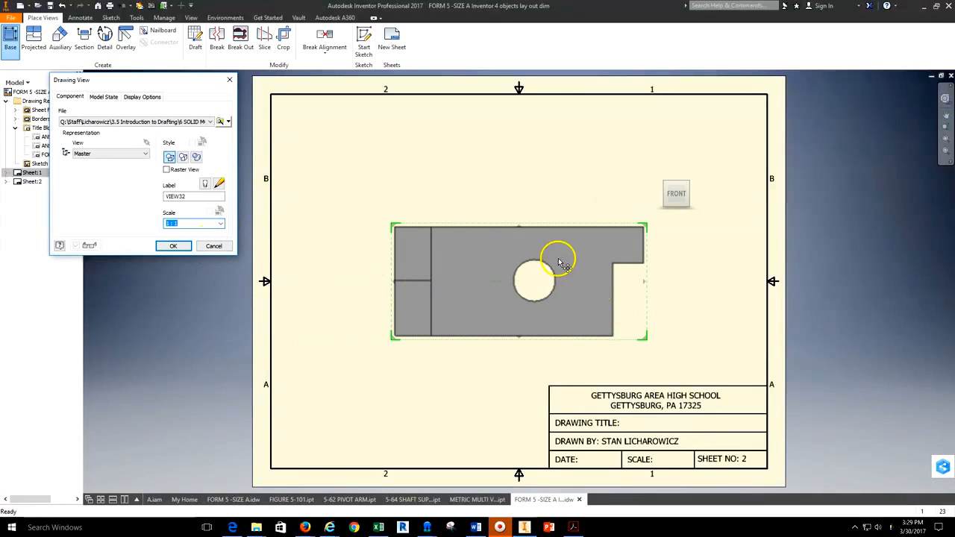
Orient the base view to the part's Bottom face and move it to the lower left area of the sheet
{"action": "mouse_move", "coordinate": [499, 252]}
{"action": "middle_mouse_down"}
{"action": "mouse_move", "coordinate": [475, 245]}
{"action": "mouse_move", "coordinate": [532, 253]}
{"action": "middle_mouse_up"}
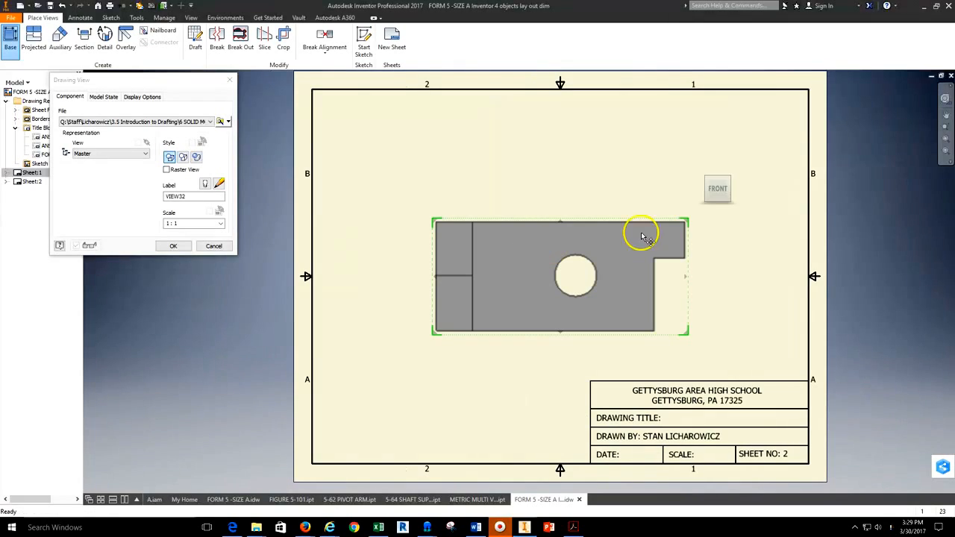
{"action": "left_click", "coordinate": [718, 208]}
{"action": "left_click_drag", "start_coordinate": [545, 265], "coordinate": [477, 286]}
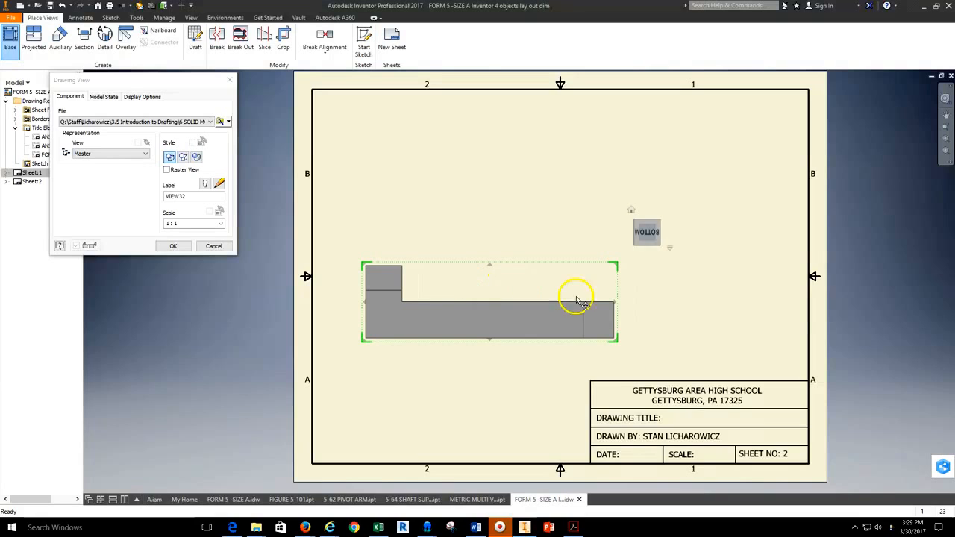
Project a side view to the right of the base view and a top view above it
{"action": "left_click", "coordinate": [725, 313]}
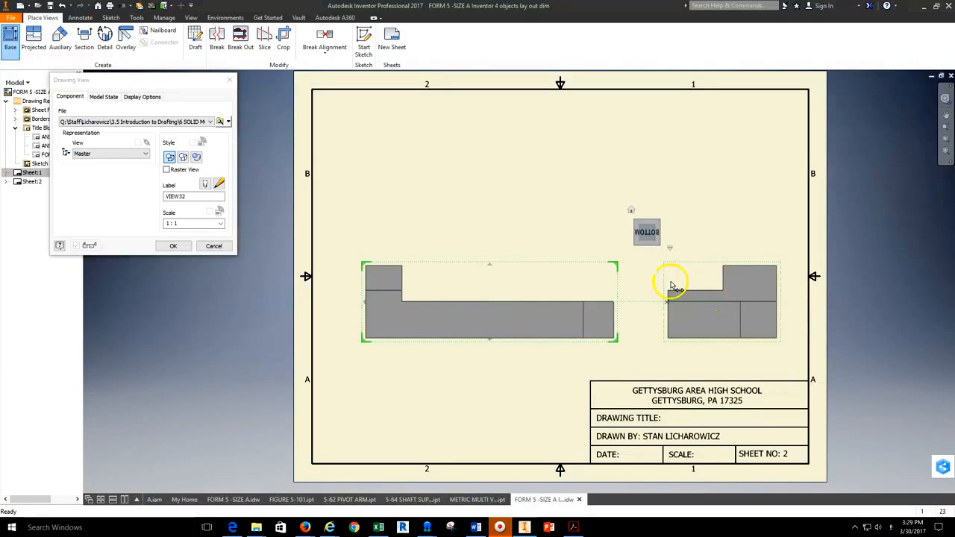
{"action": "left_click", "coordinate": [544, 179]}
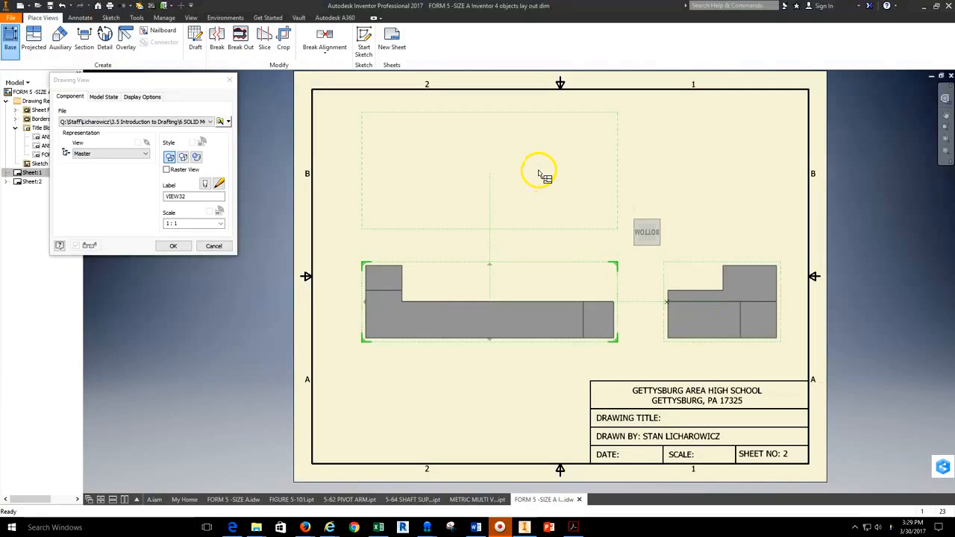
{"action": "left_click", "coordinate": [539, 173]}
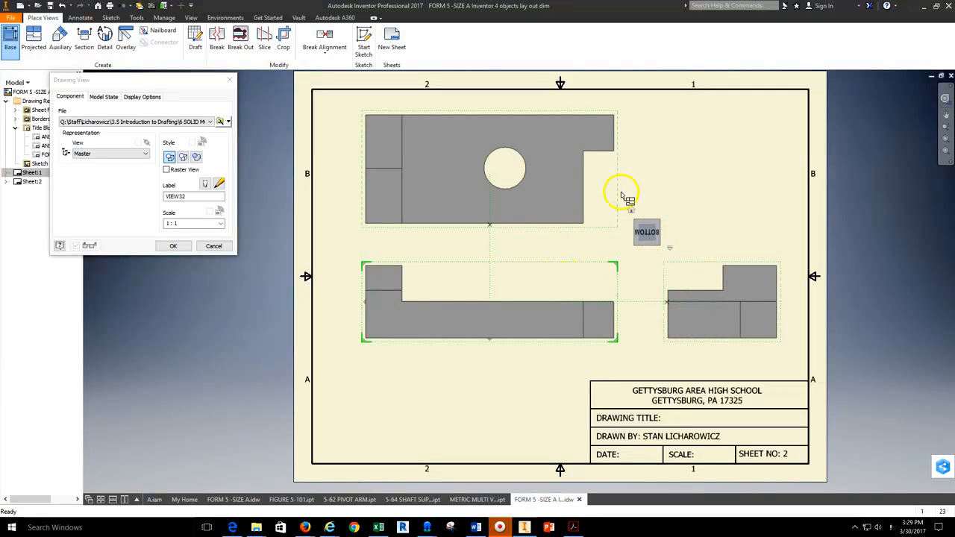
Reposition the three views for even spacing on the sheet and create them with the hidden line style
{"action": "left_click_drag", "start_coordinate": [475, 326], "coordinate": [476, 345]}
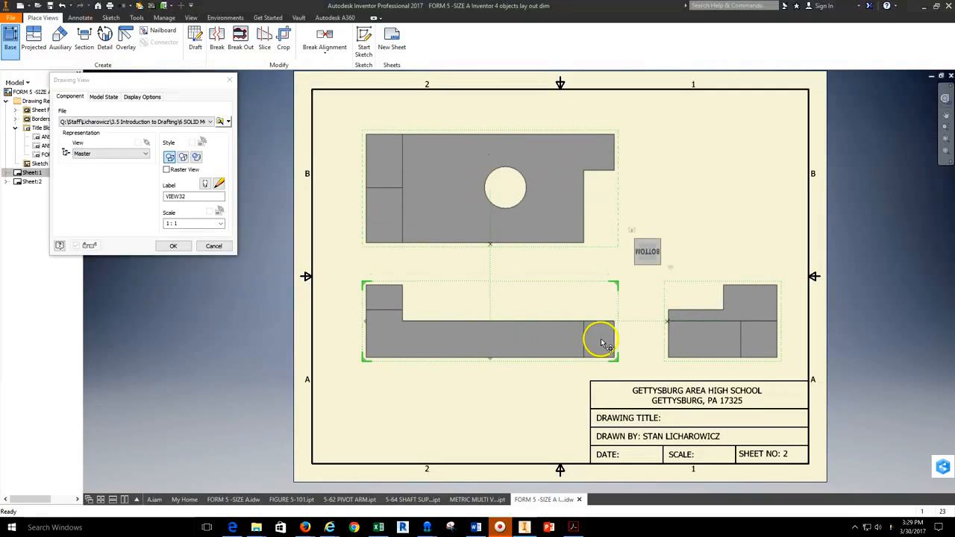
{"action": "left_click_drag", "start_coordinate": [542, 227], "coordinate": [539, 198]}
{"action": "left_click_drag", "start_coordinate": [724, 337], "coordinate": [739, 339]}
{"action": "left_click_drag", "start_coordinate": [555, 337], "coordinate": [548, 344]}
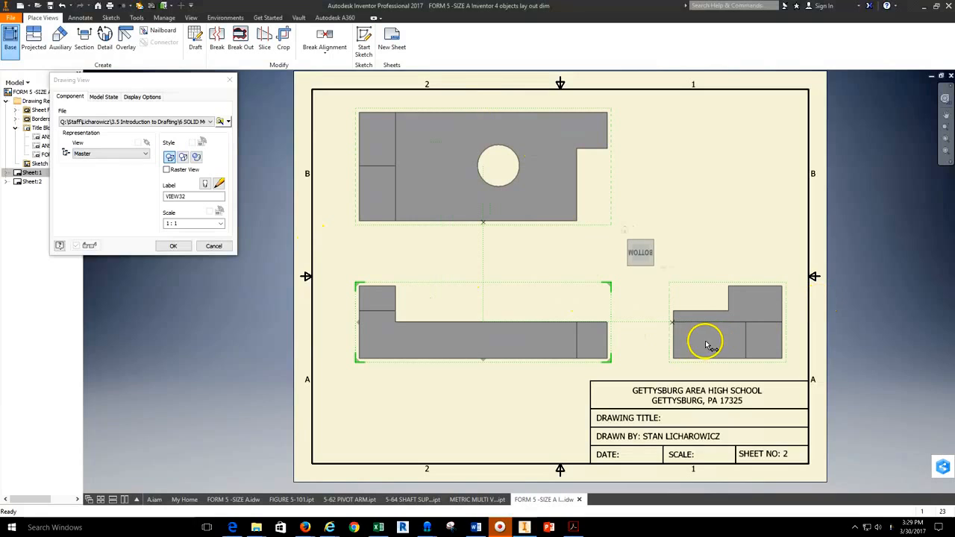
{"action": "left_click_drag", "start_coordinate": [491, 337], "coordinate": [487, 337]}
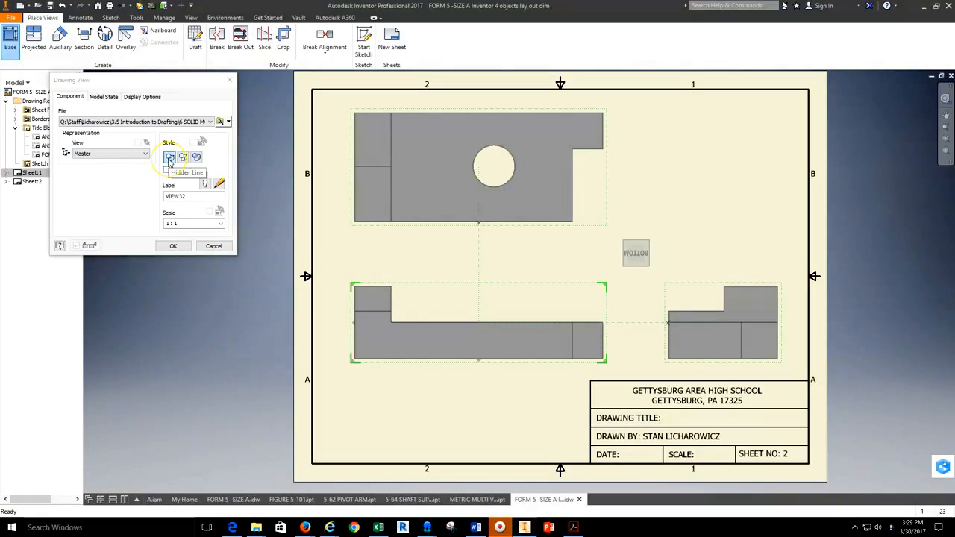
{"action": "left_click", "coordinate": [174, 247]}
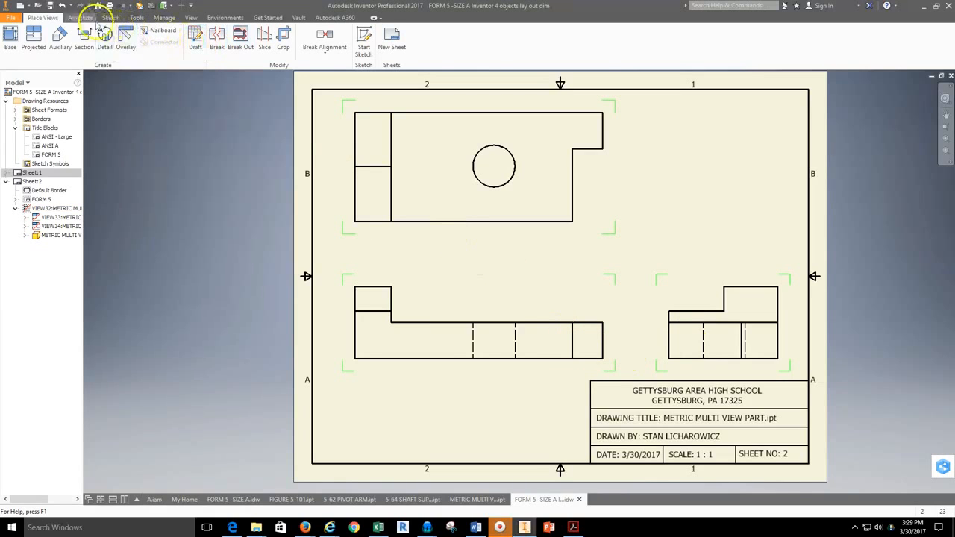
Add a center mark to the hole in the top view and centerlines through the hole in the front and side views
{"action": "left_click", "coordinate": [81, 20]}
{"action": "left_click", "coordinate": [401, 42]}
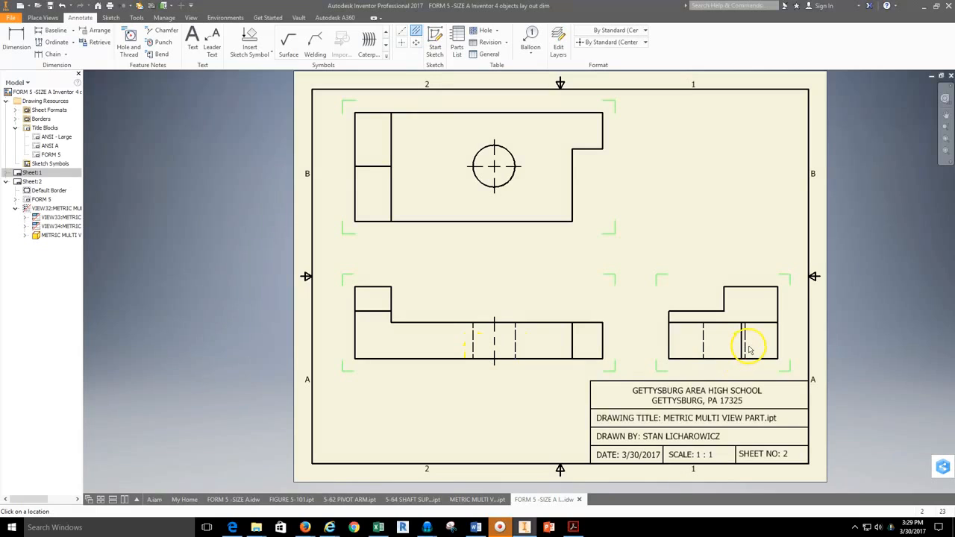
{"action": "left_click", "coordinate": [704, 348]}
{"action": "key", "text": "Escape"}
{"action": "left_click", "coordinate": [632, 45]}
{"action": "left_click", "coordinate": [690, 140]}
Dimension the short vertical edge at the right end of the top view using the Default - mm (ANSI) style
{"action": "left_click", "coordinate": [13, 41]}
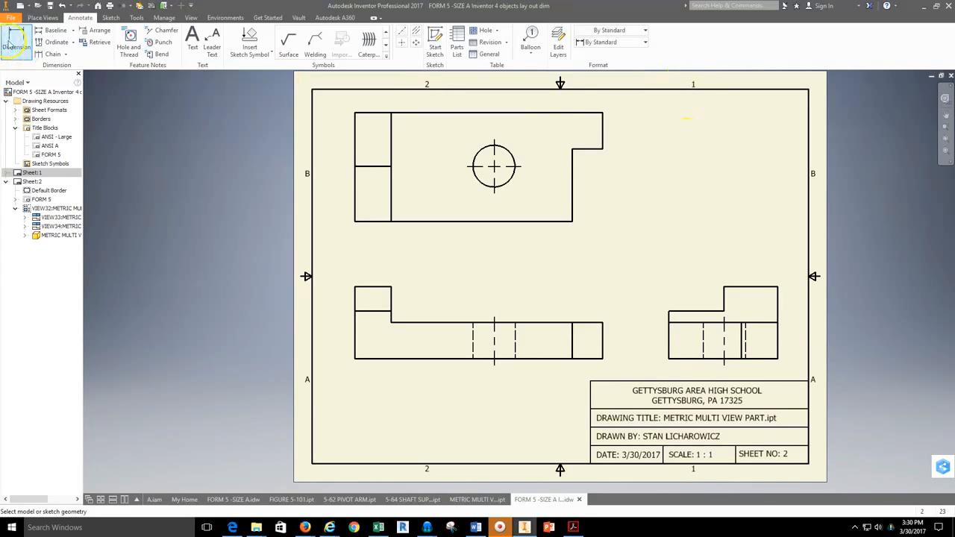
{"action": "left_click", "coordinate": [622, 43]}
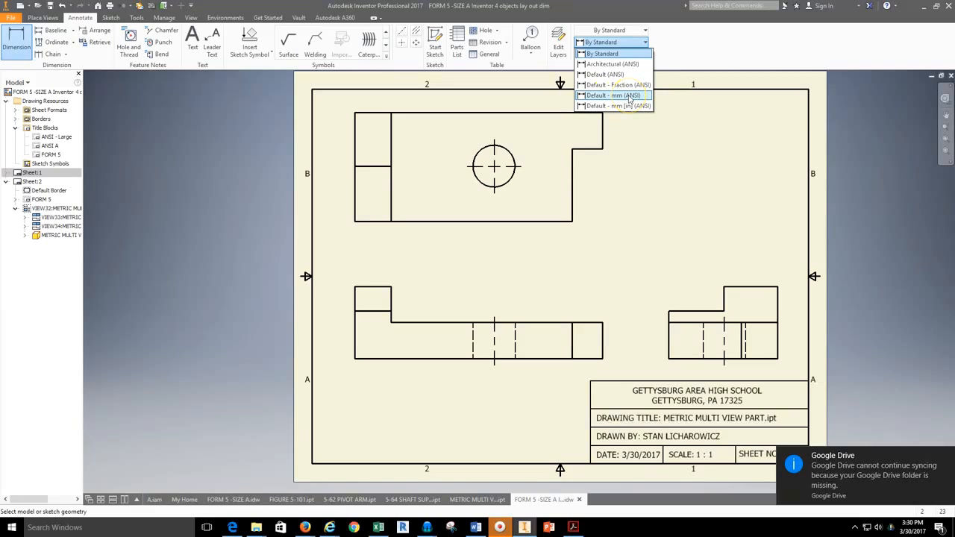
{"action": "left_click", "coordinate": [627, 96]}
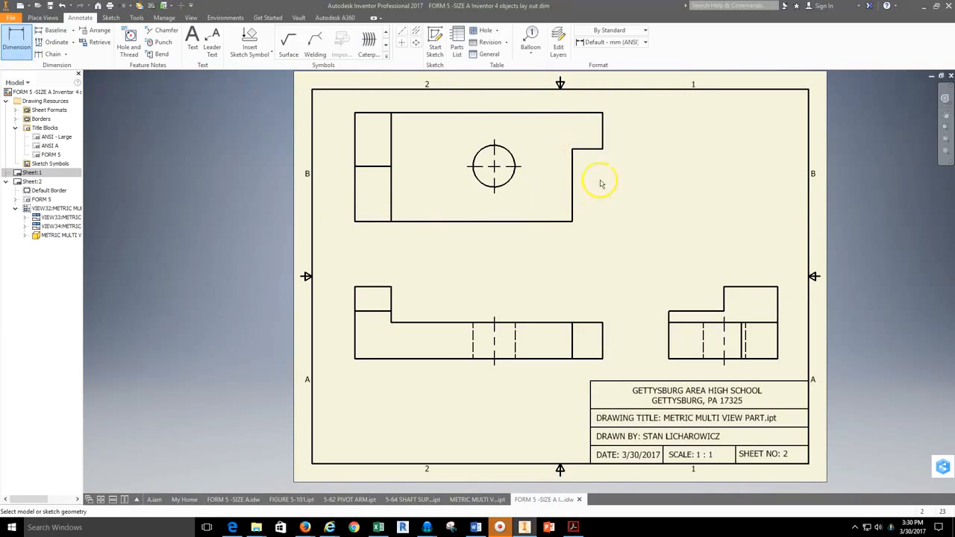
{"action": "left_click", "coordinate": [602, 129]}
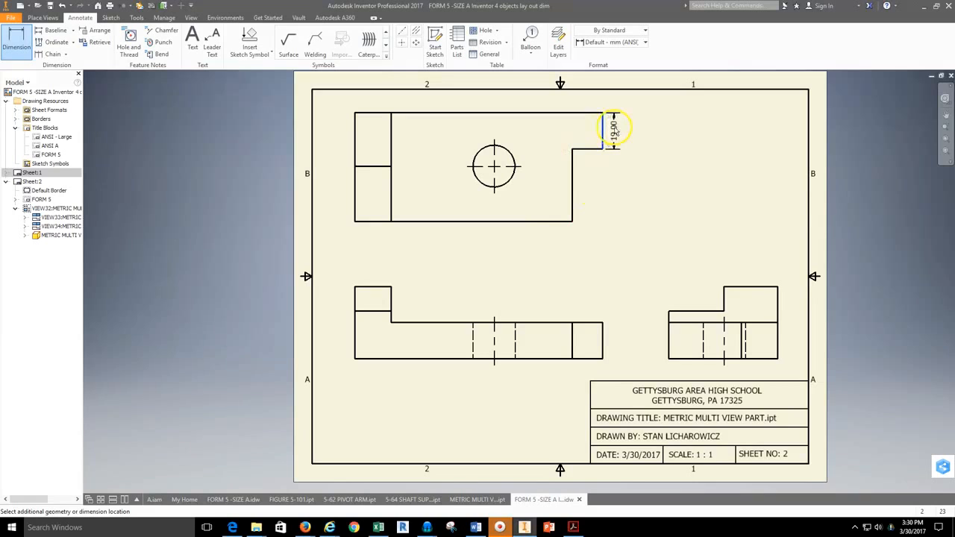
{"action": "left_click", "coordinate": [623, 133]}
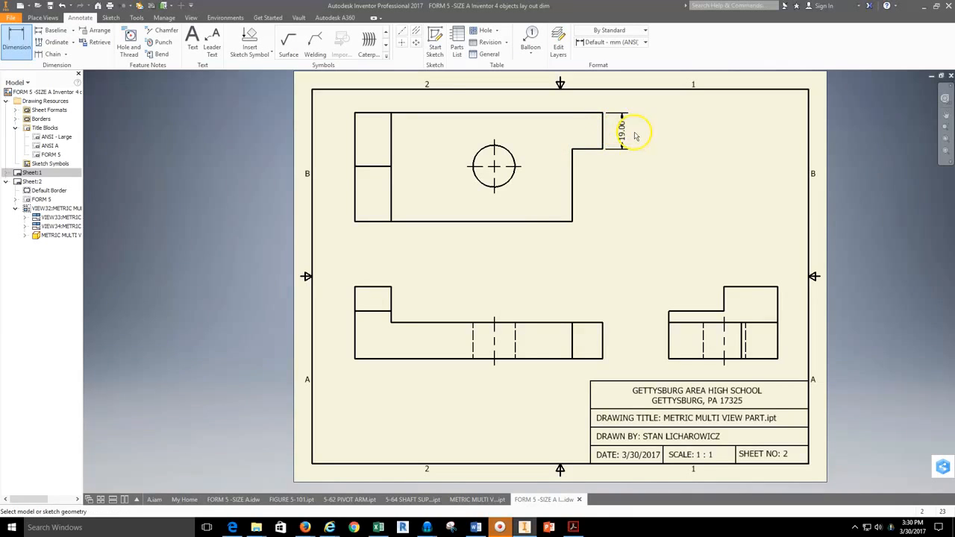
{"action": "left_click", "coordinate": [649, 179]}
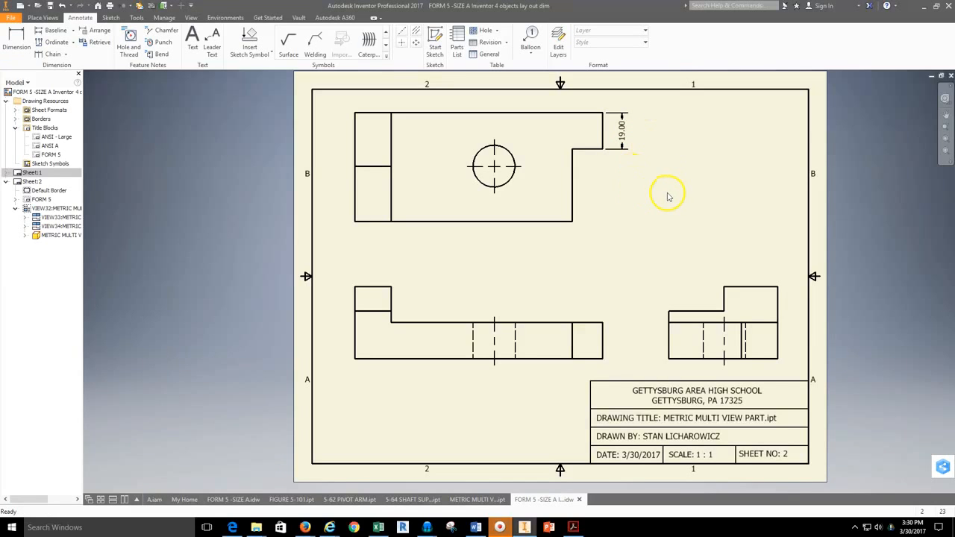
Restart the Dimension command and choose Default - mm (ANSI) as its style again
{"action": "left_click", "coordinate": [15, 47]}
{"action": "left_click", "coordinate": [639, 42]}
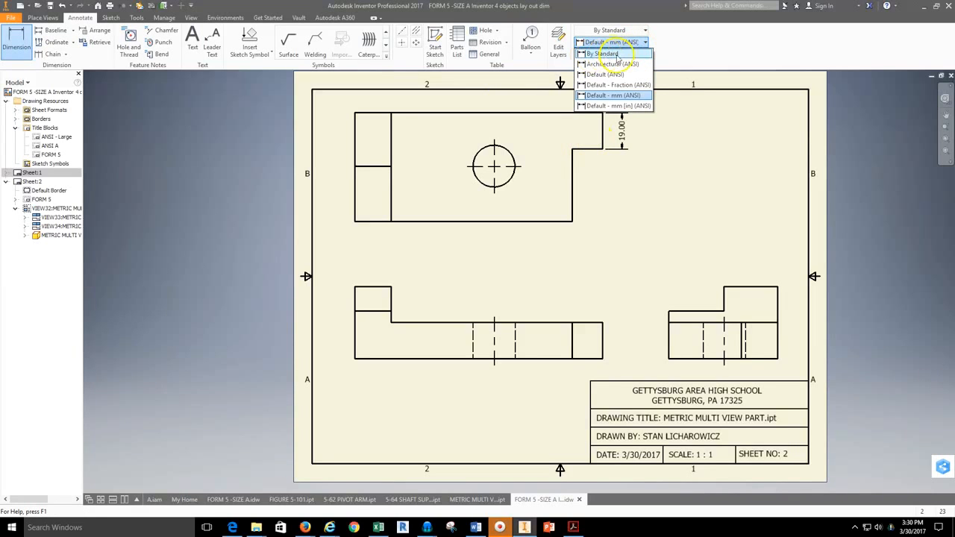
{"action": "left_click", "coordinate": [605, 57]}
{"action": "left_click", "coordinate": [610, 97]}
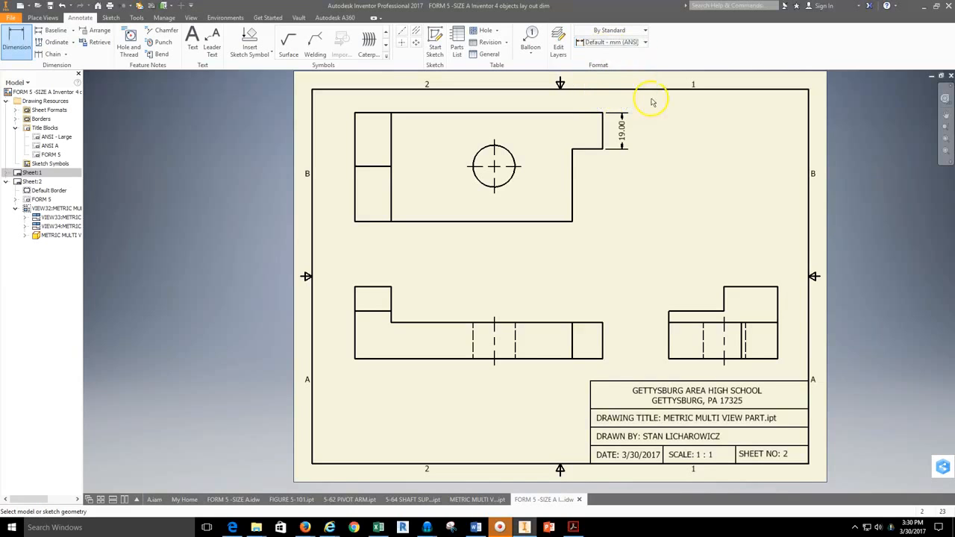
In the application's drawing options, try By Standard as the default object style, and set it back to Last Used
{"action": "left_click", "coordinate": [12, 17]}
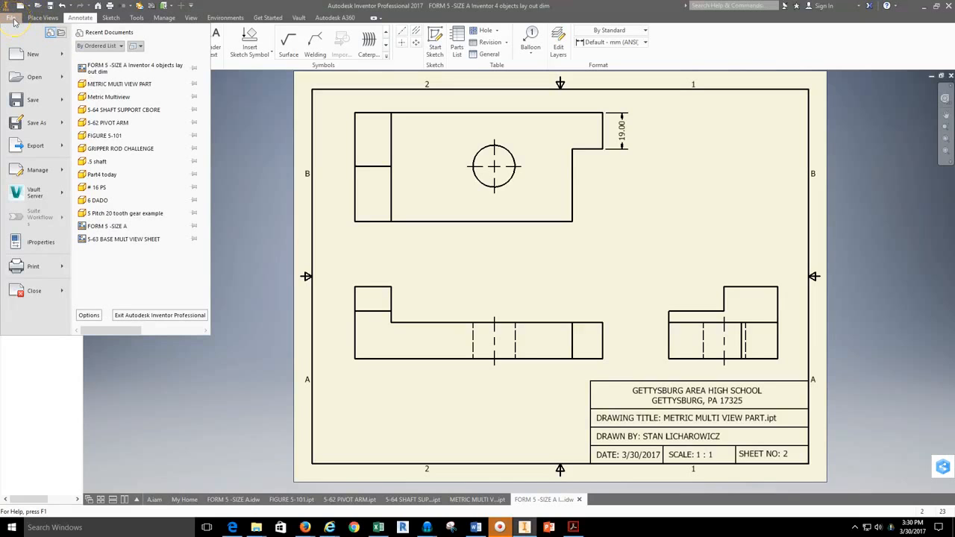
{"action": "left_click", "coordinate": [94, 318]}
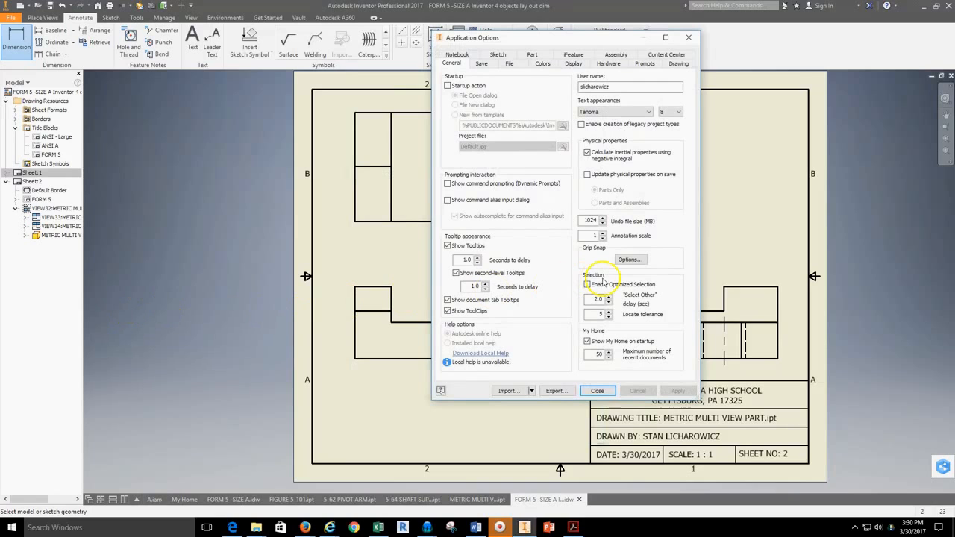
{"action": "left_click", "coordinate": [679, 65]}
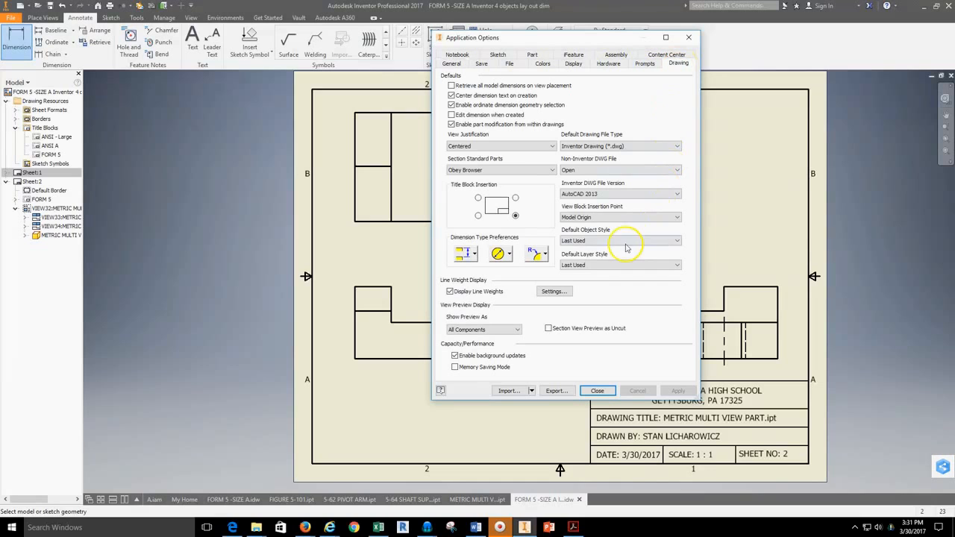
{"action": "left_click", "coordinate": [640, 242]}
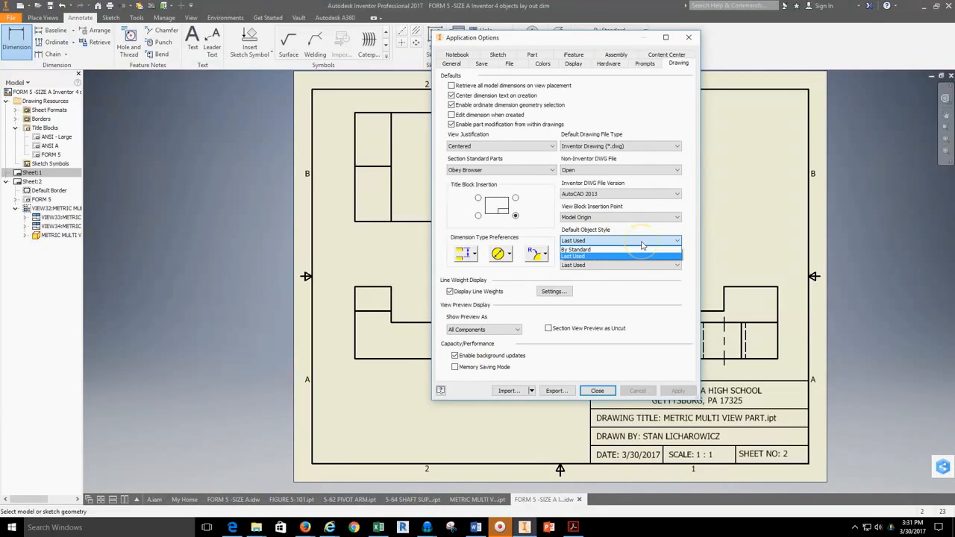
{"action": "left_click", "coordinate": [593, 256]}
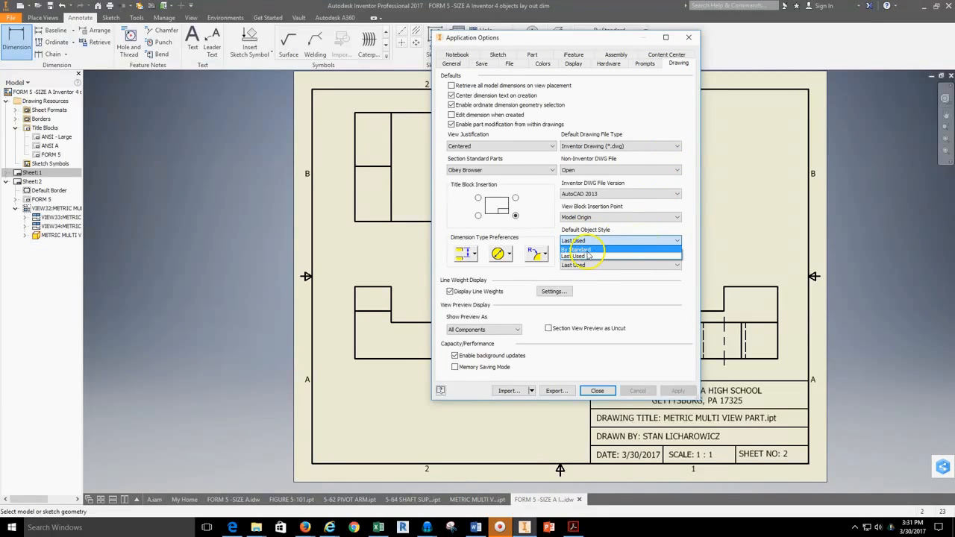
{"action": "left_click", "coordinate": [583, 250]}
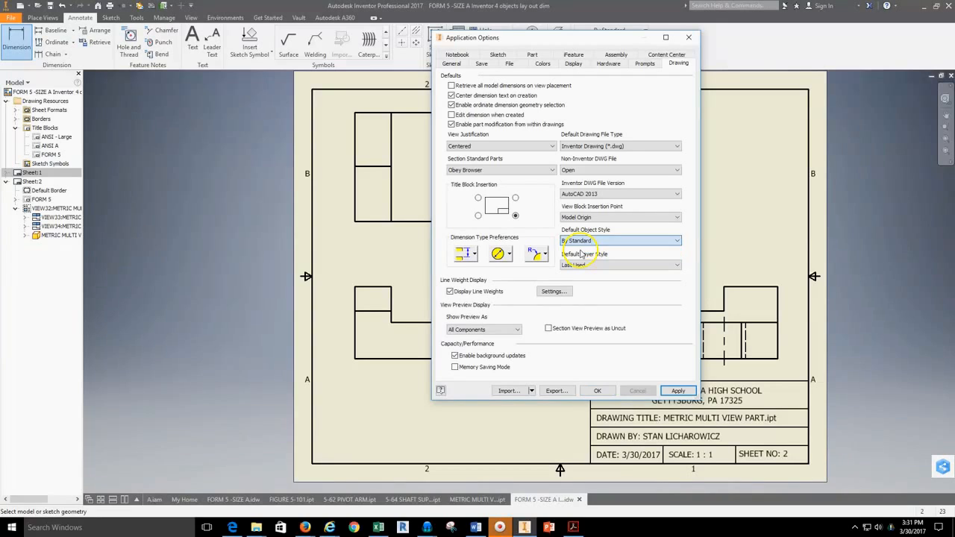
{"action": "left_click", "coordinate": [603, 241]}
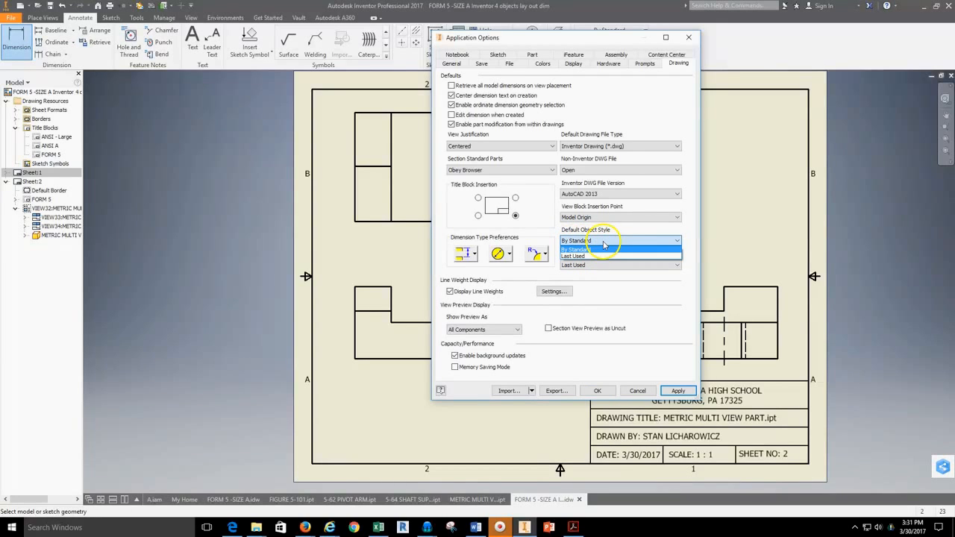
{"action": "left_click", "coordinate": [593, 256]}
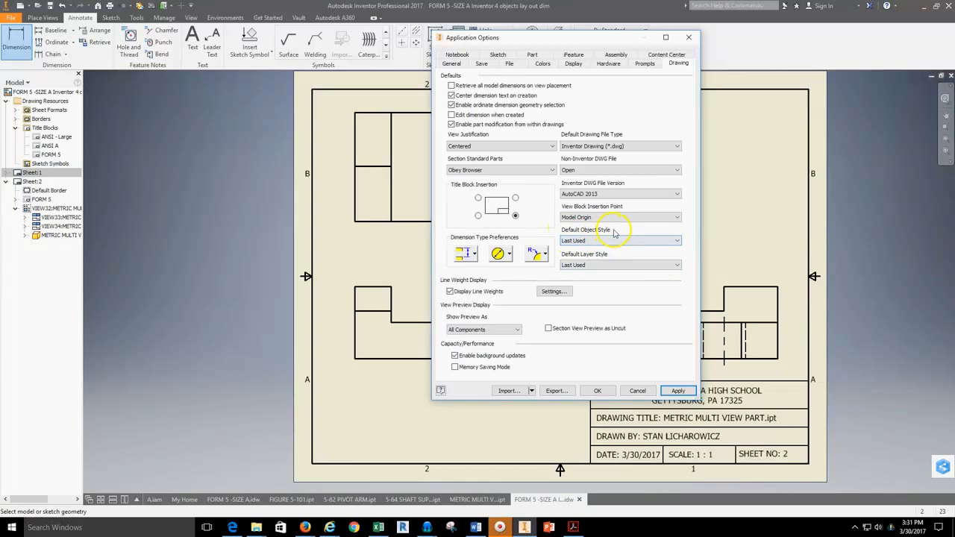
Set the default layer style to Last Used and apply the application options
{"action": "left_click", "coordinate": [649, 266]}
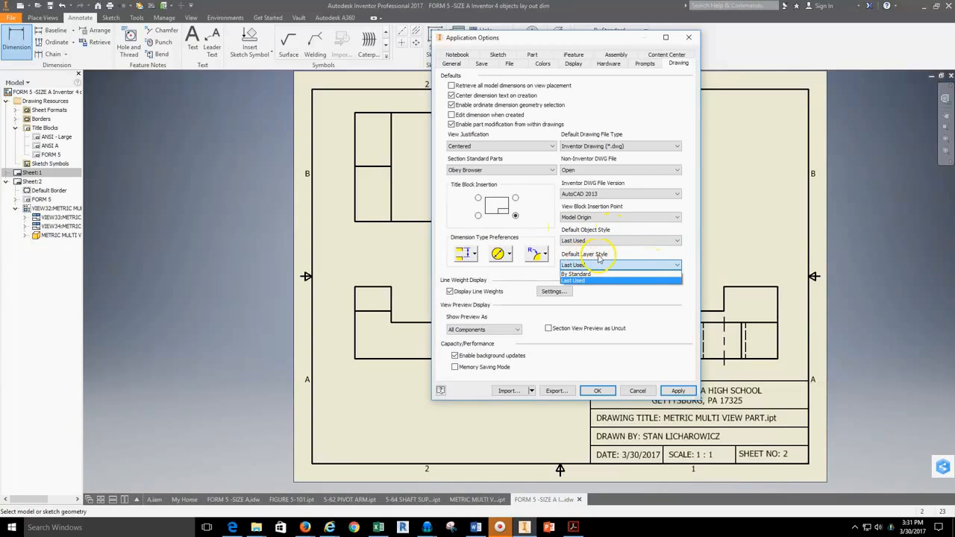
{"action": "left_click", "coordinate": [586, 276]}
{"action": "left_click", "coordinate": [581, 266]}
{"action": "left_click", "coordinate": [579, 282]}
{"action": "left_click", "coordinate": [679, 391]}
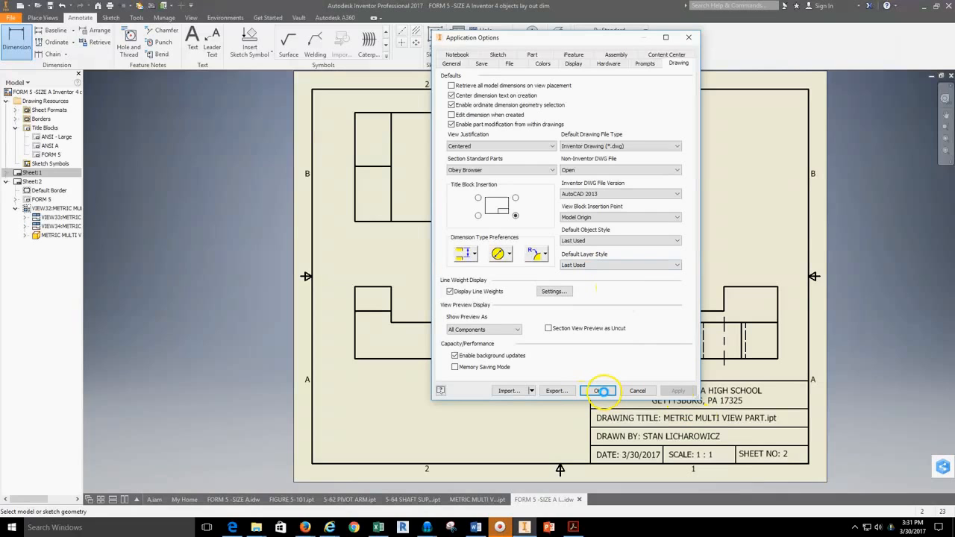
{"action": "left_click", "coordinate": [600, 390]}
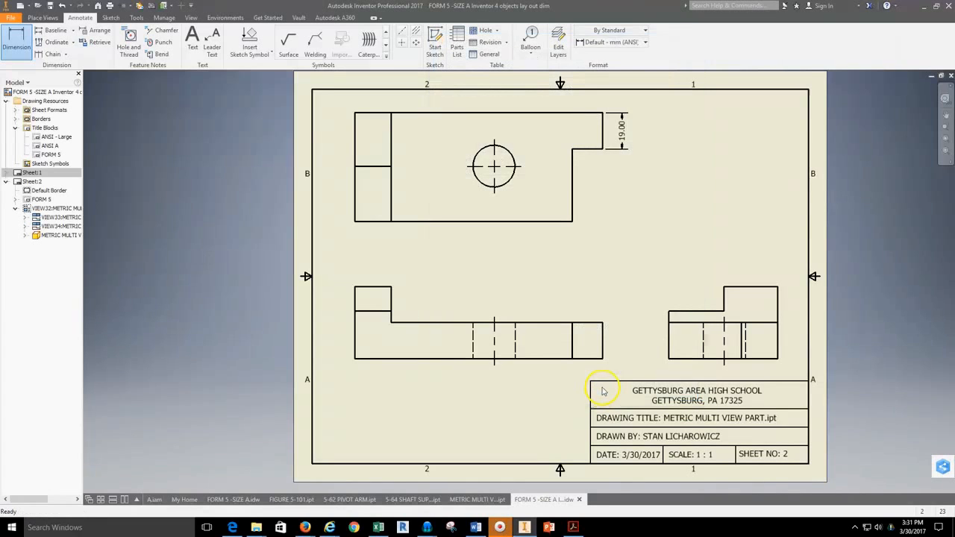
Dimension the overall height of the top view outside the short edge dimension, using the Default - mm (ANSI) style
{"action": "left_click", "coordinate": [17, 54]}
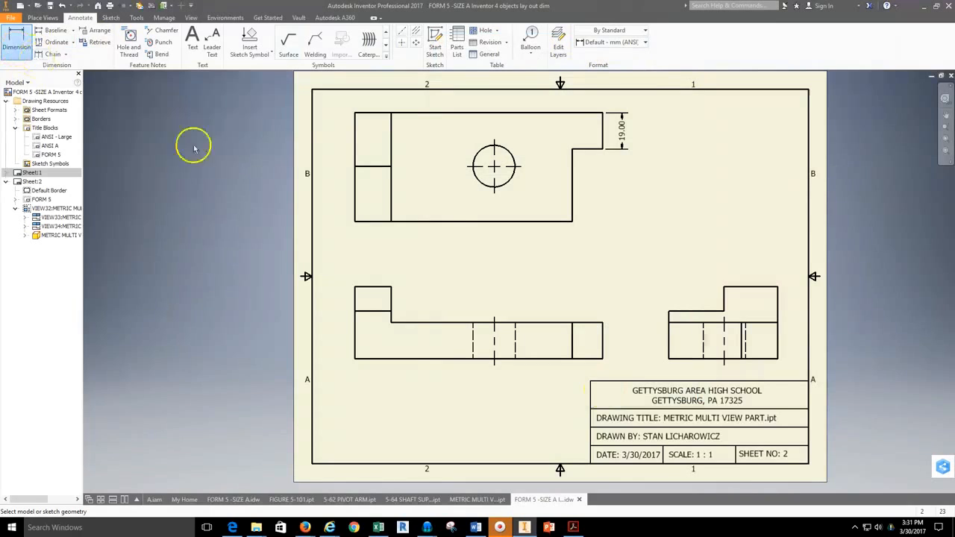
{"action": "left_click", "coordinate": [618, 43]}
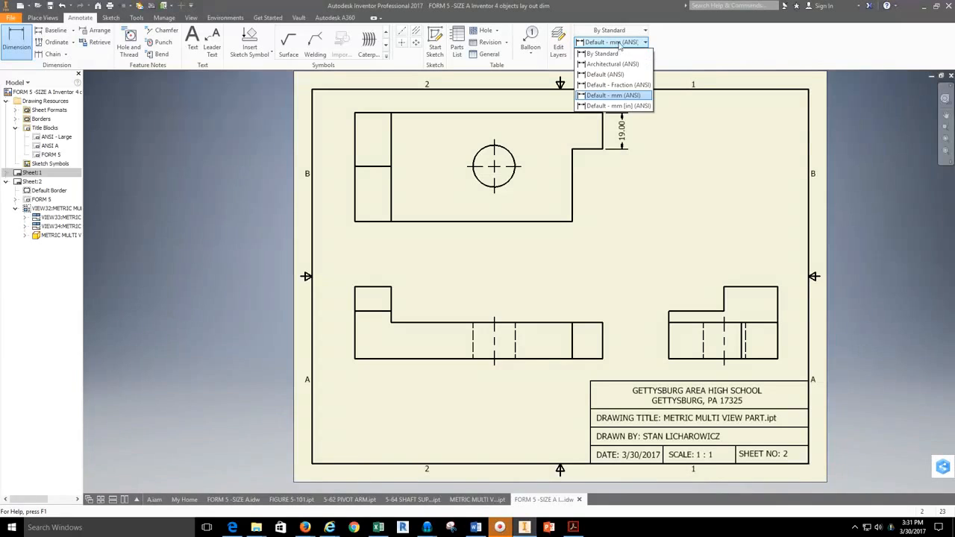
{"action": "left_click", "coordinate": [627, 95]}
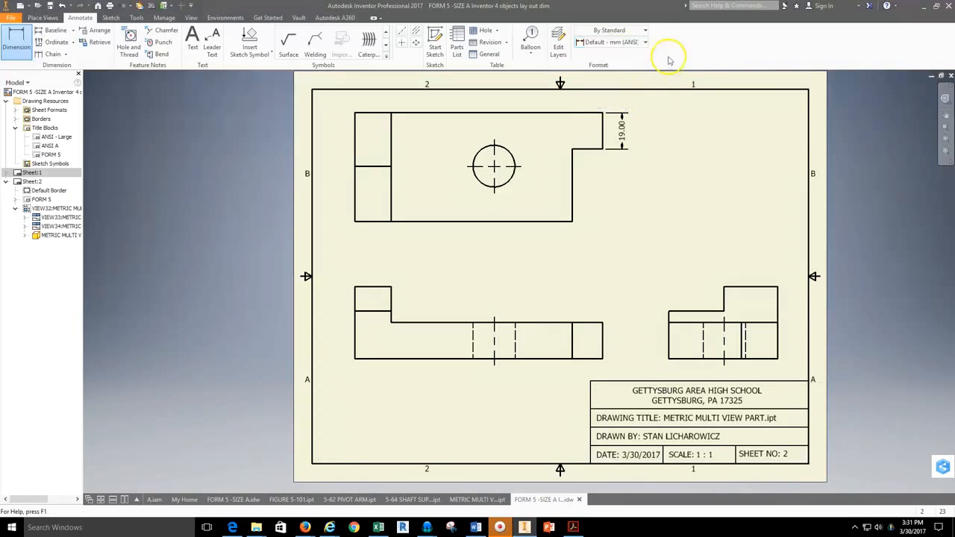
{"action": "left_click", "coordinate": [14, 39]}
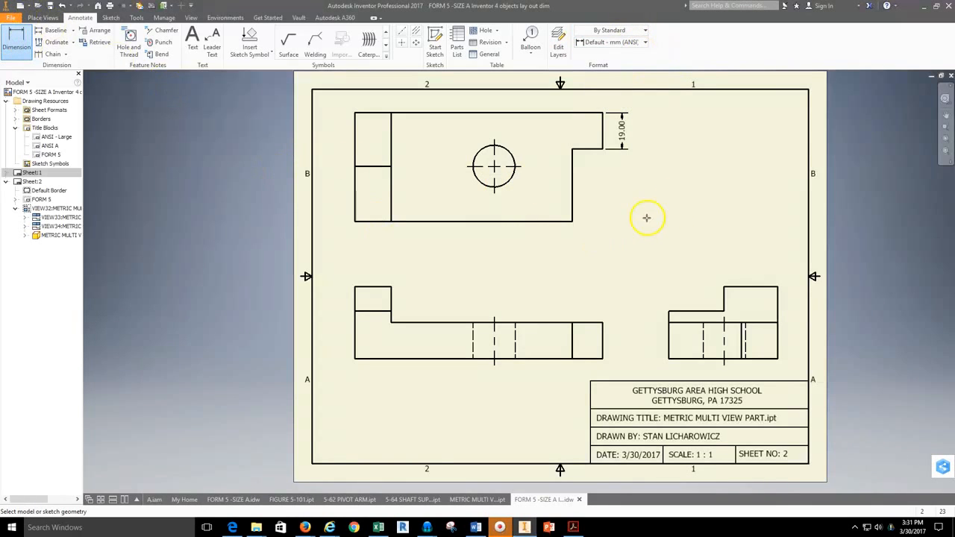
{"action": "left_click", "coordinate": [572, 214]}
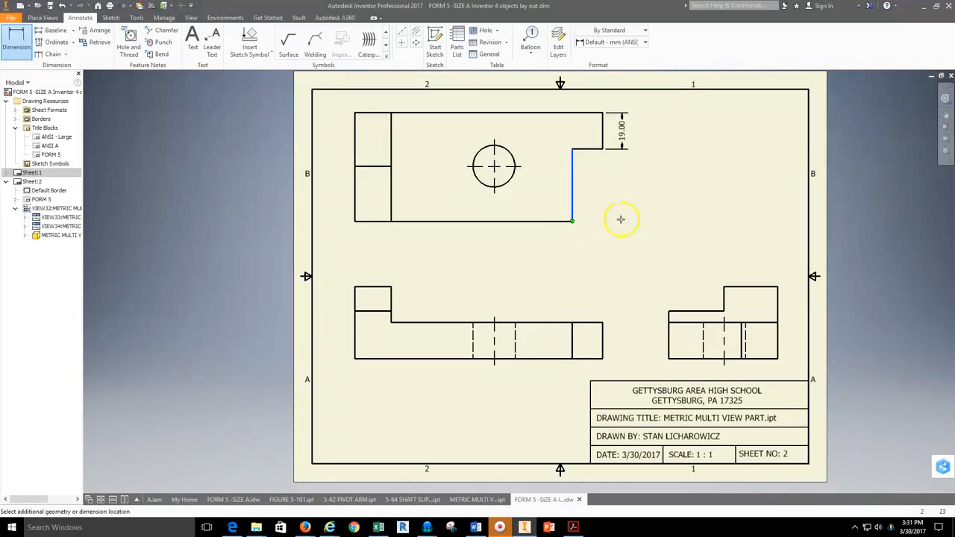
{"action": "left_click", "coordinate": [603, 112]}
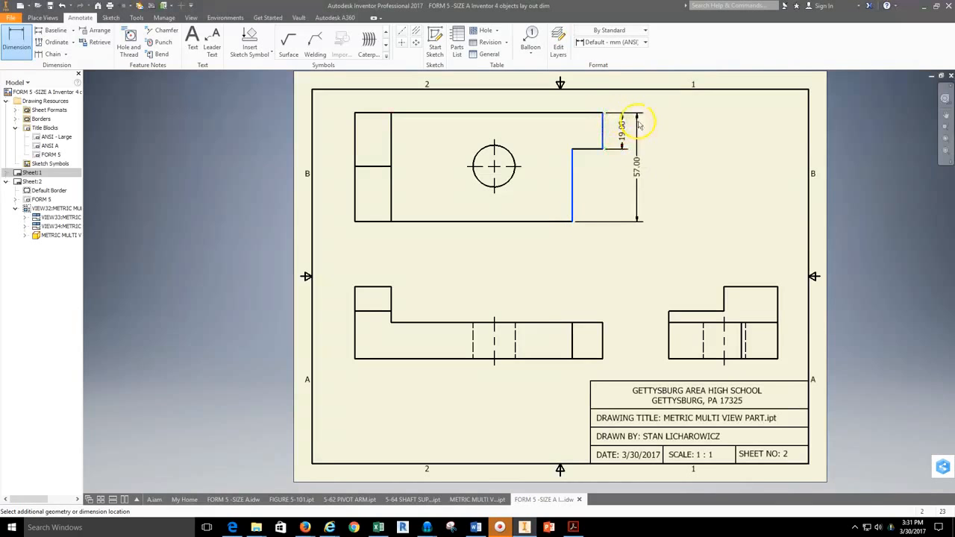
{"action": "left_click", "coordinate": [633, 127]}
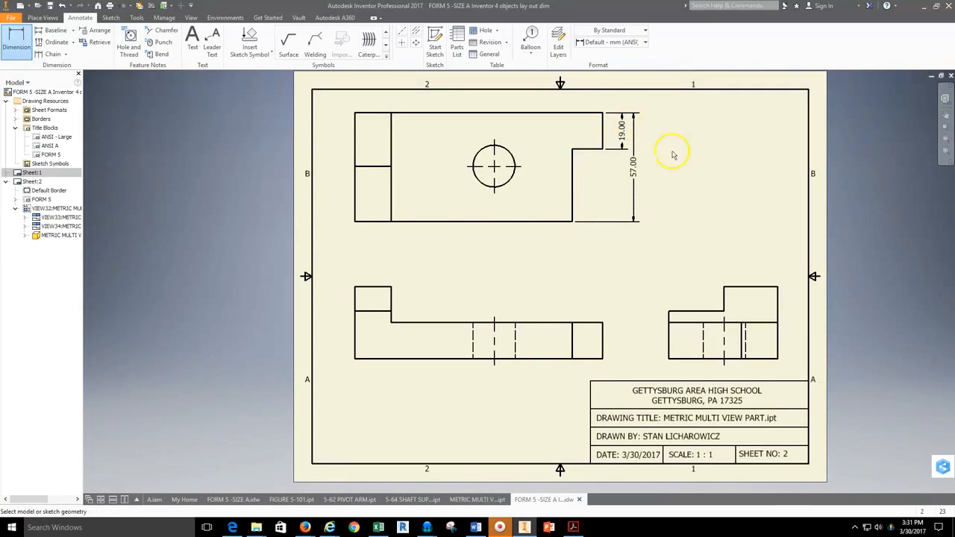
Below the top view, dimension from the hole center to the notch's vertical edge and the width of the left block
{"action": "left_click", "coordinate": [494, 192]}
{"action": "left_click", "coordinate": [565, 221]}
{"action": "left_click", "coordinate": [560, 241]}
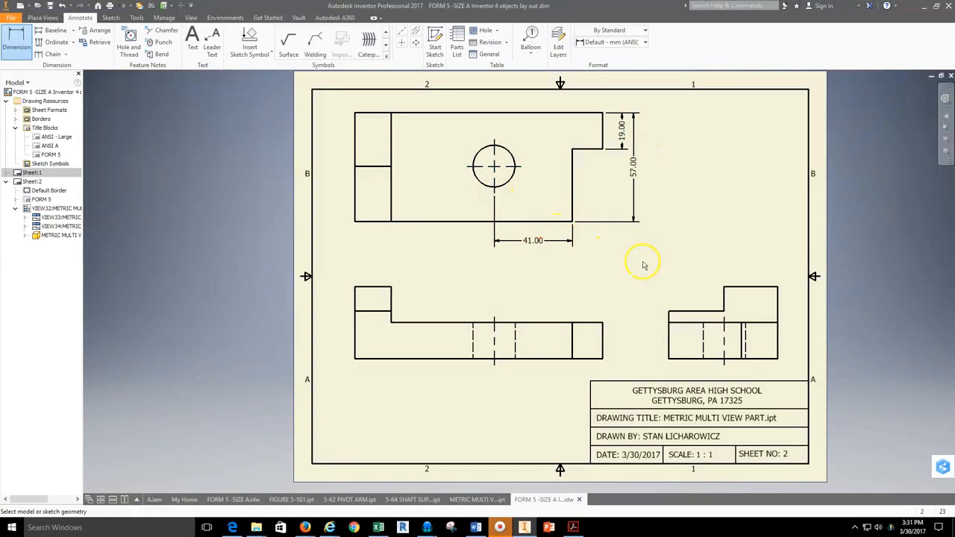
{"action": "left_click", "coordinate": [366, 222]}
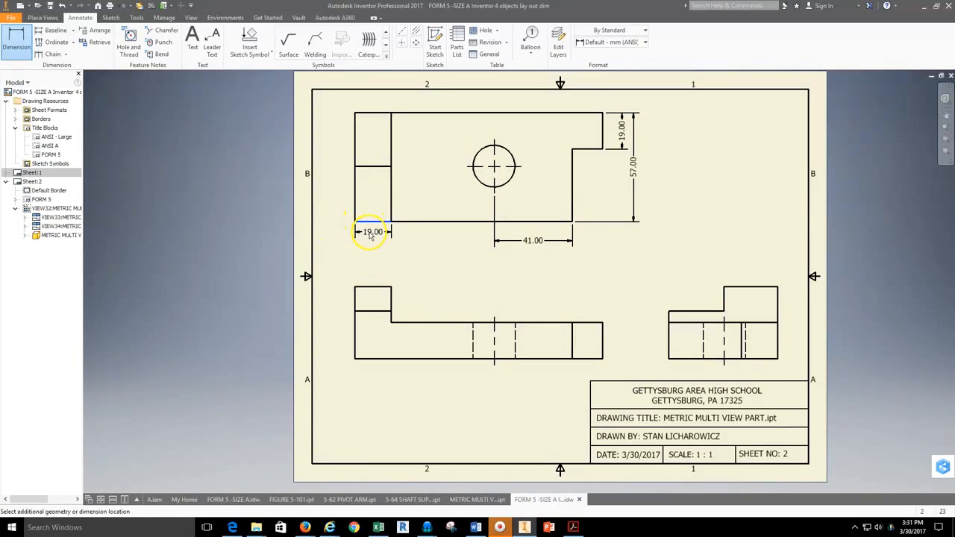
{"action": "left_click", "coordinate": [370, 240]}
Dimension the overall length of the top view below the two shorter dimensions and end the Dimension command
{"action": "left_click", "coordinate": [355, 212]}
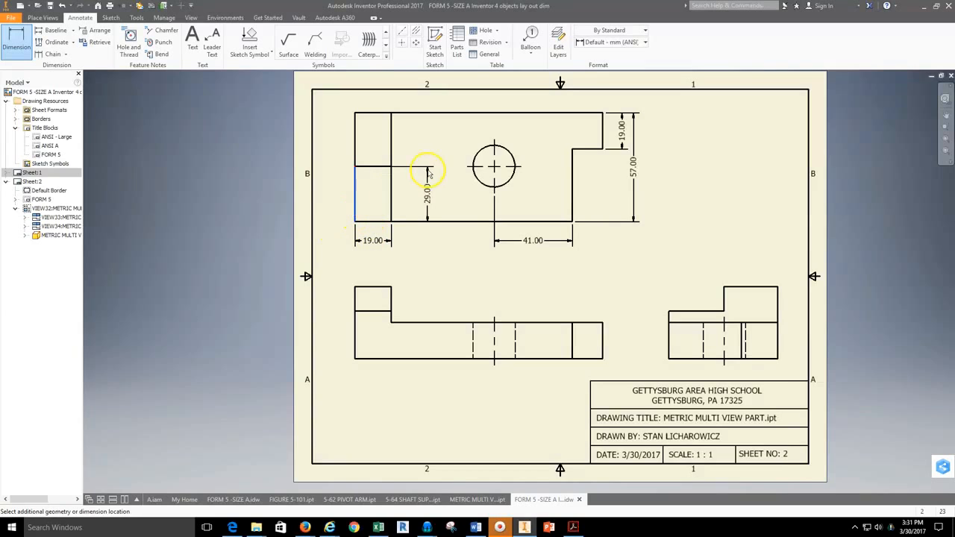
{"action": "left_click", "coordinate": [604, 148]}
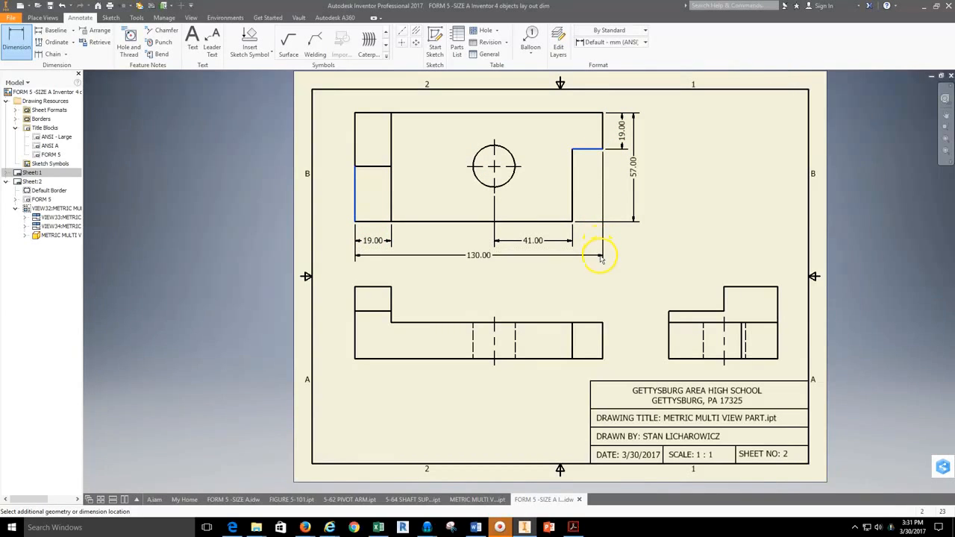
{"action": "left_click", "coordinate": [600, 261]}
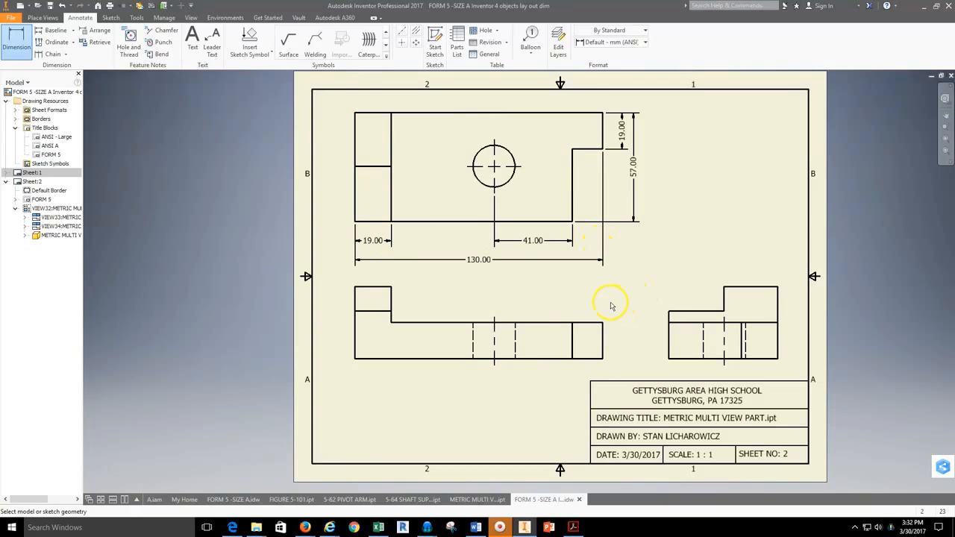
{"action": "middle_click_drag", "start_coordinate": [630, 284], "coordinate": [602, 281]}
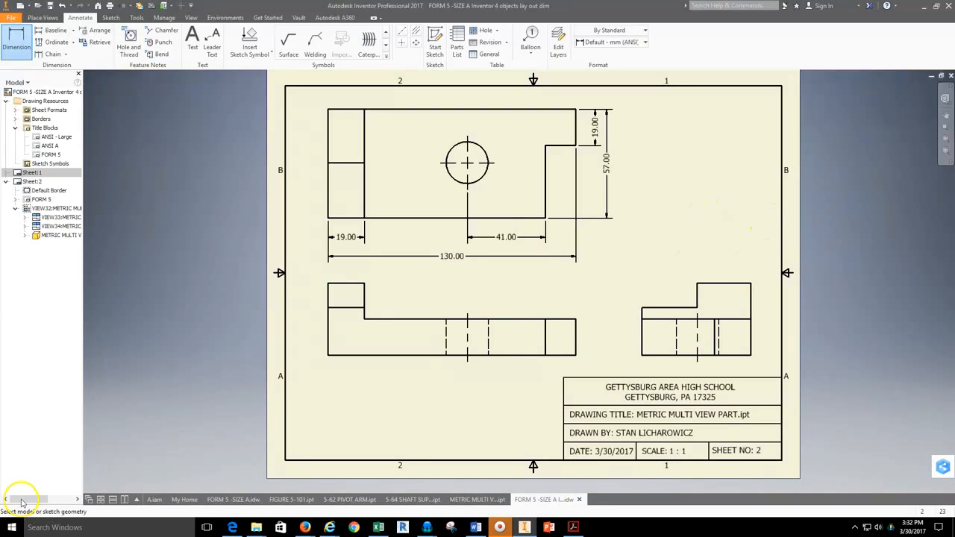
{"action": "key", "text": "Escape"}
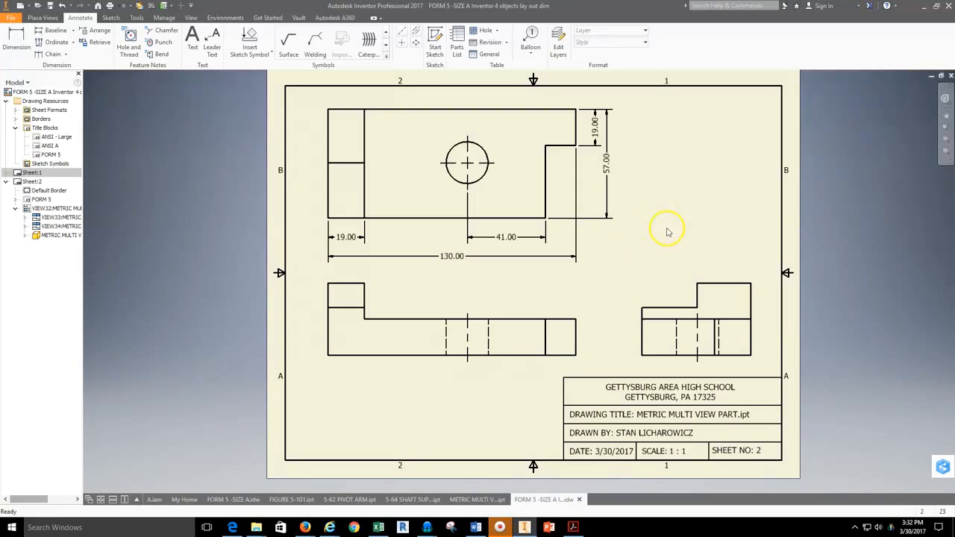
Add a METRIC text note with a .125 in text height in the empty area above the side view
{"action": "left_click", "coordinate": [192, 49]}
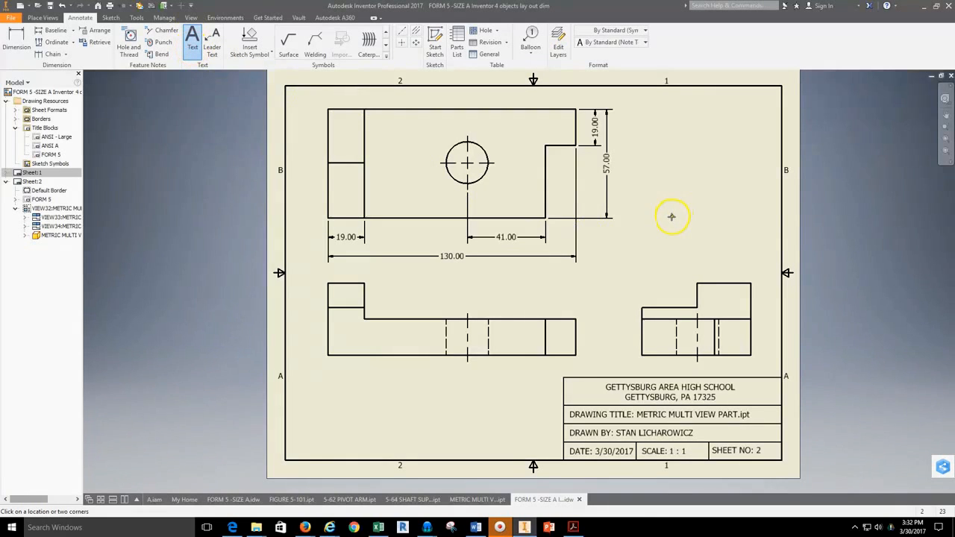
{"action": "left_click", "coordinate": [731, 236]}
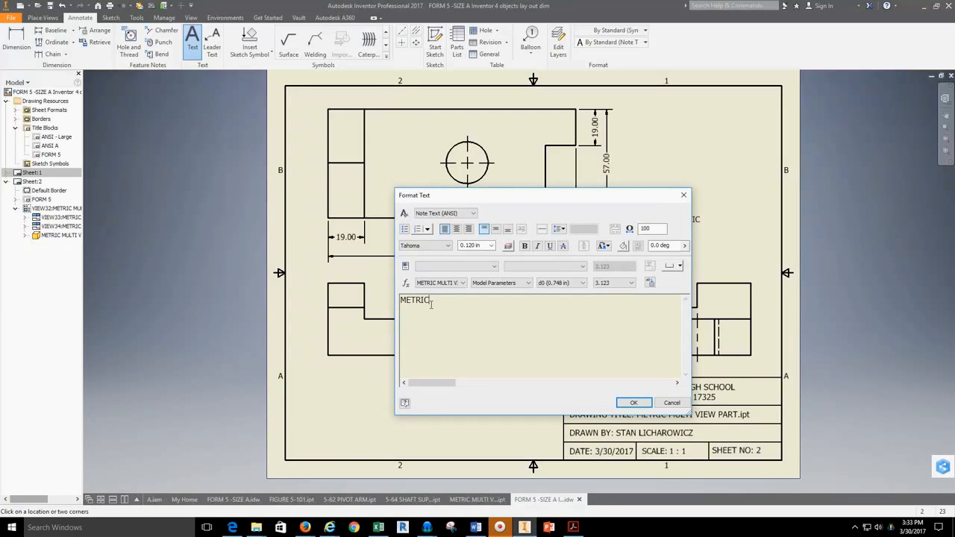
{"action": "left_click_drag", "start_coordinate": [479, 245], "coordinate": [455, 250]}
{"action": "type", "text": ".125"}
{"action": "left_click", "coordinate": [633, 402]}
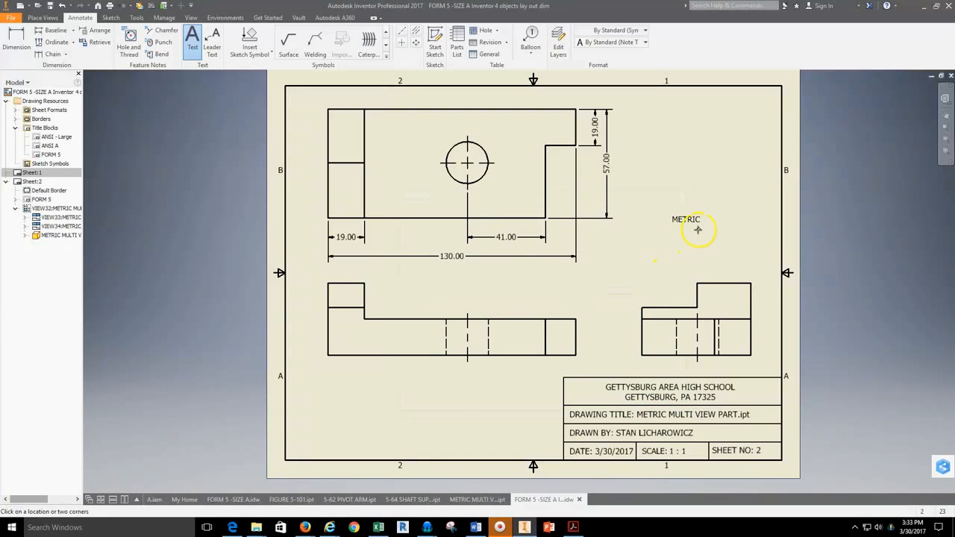
{"action": "key", "text": "Escape"}
Move the METRIC note slightly lower, closer to the side view
{"action": "scroll", "coordinate": [686, 219], "scroll_direction": "down", "scroll_amount": 2}
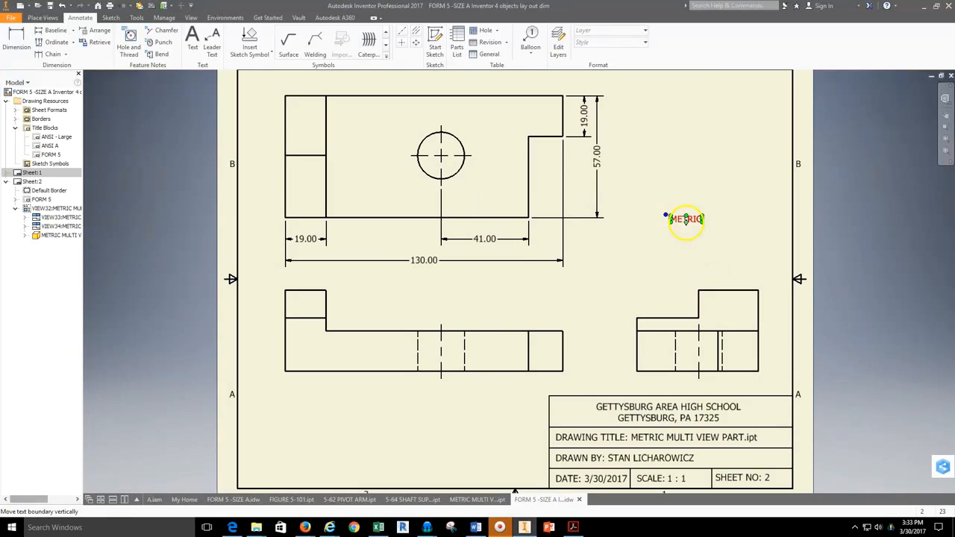
{"action": "left_click_drag", "start_coordinate": [677, 218], "coordinate": [677, 241]}
{"action": "left_click", "coordinate": [681, 218]}
{"action": "scroll", "coordinate": [655, 199], "scroll_direction": "up", "scroll_amount": 4}
{"action": "scroll", "coordinate": [656, 197], "scroll_direction": "down", "scroll_amount": 5}
{"action": "scroll", "coordinate": [656, 203], "scroll_direction": "up", "scroll_amount": 2}
{"action": "middle_click_drag", "start_coordinate": [653, 202], "coordinate": [590, 211]}
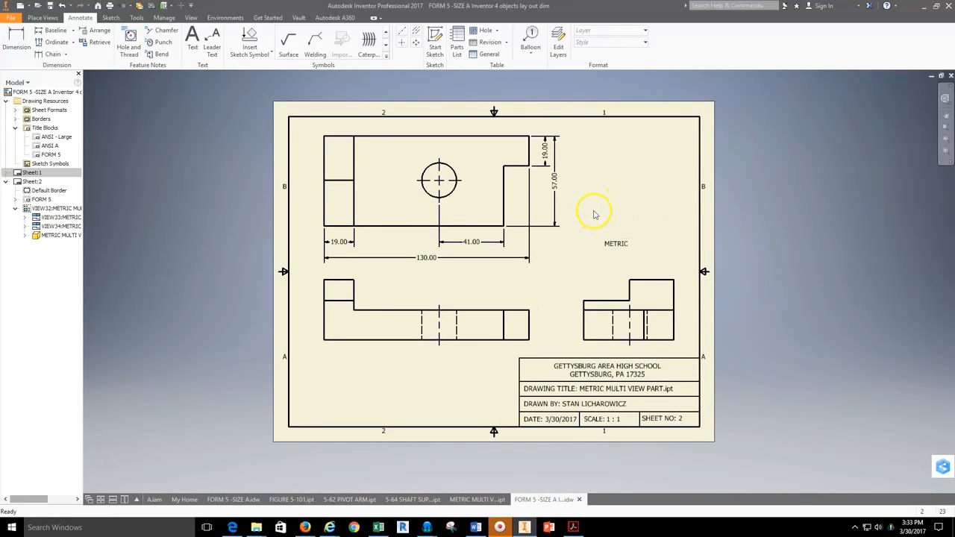